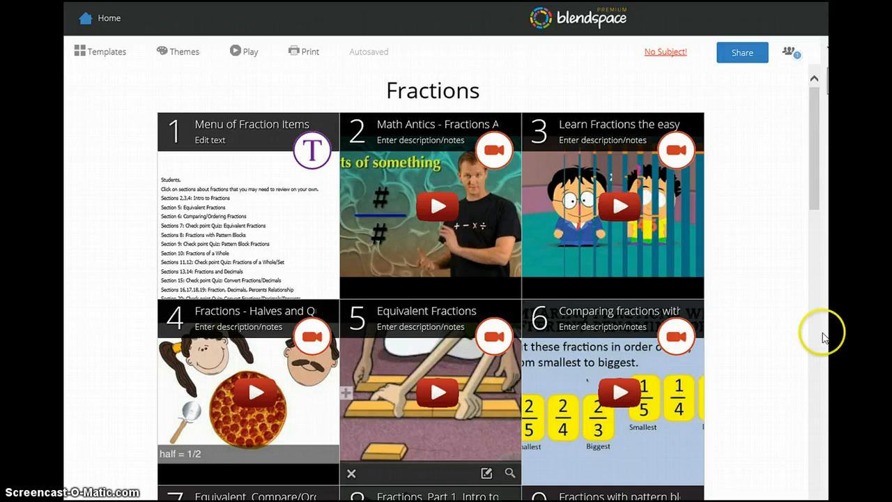
pyautogui.moveTo(815, 206); pyautogui.dragTo(807, 290)
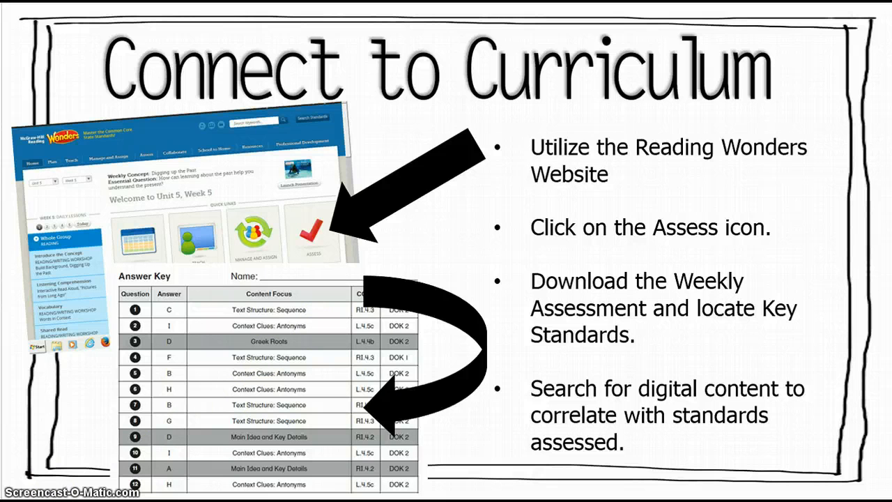
pyautogui.press('Right')
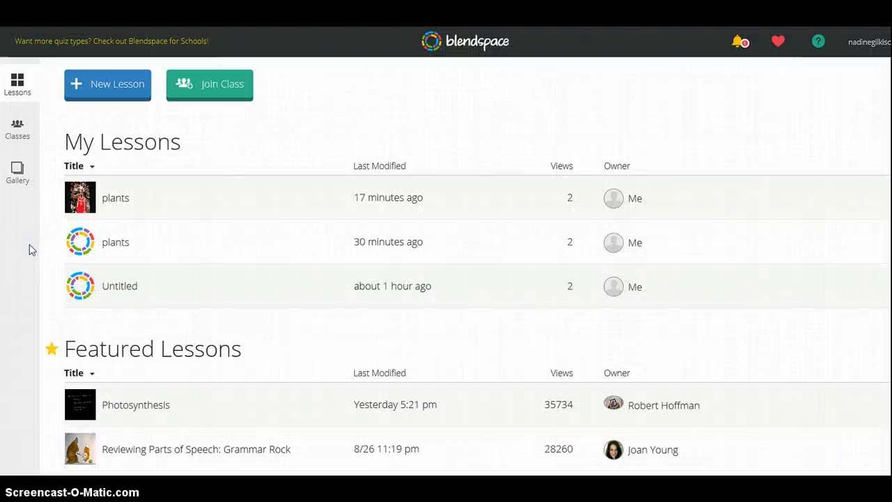
# Create a 4th Grade class named Science and dismiss its class code window.
pyautogui.click(21, 134)
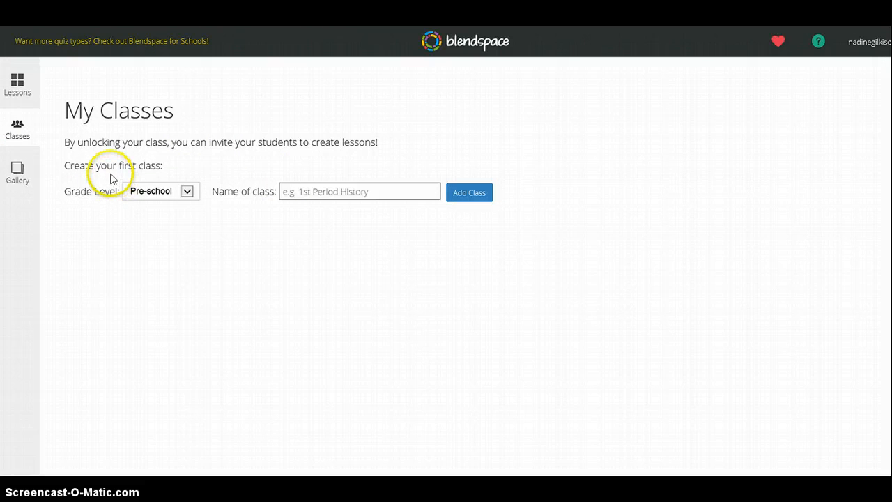
pyautogui.click(187, 194)
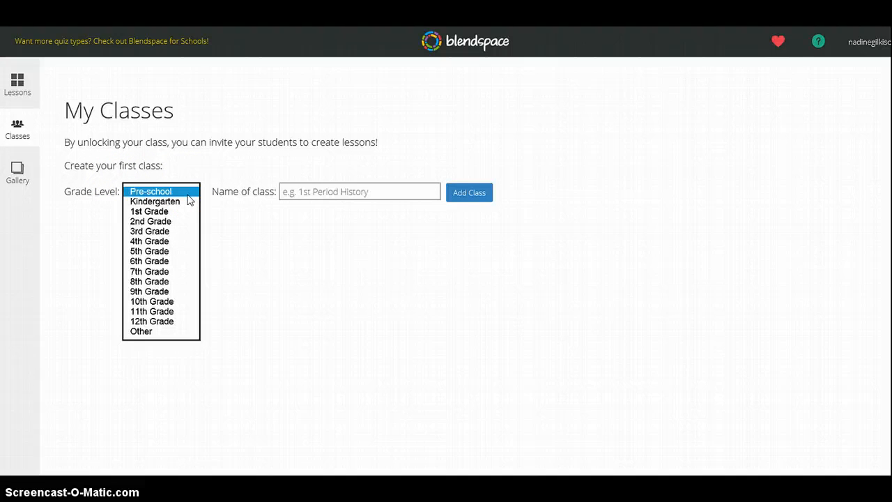
pyautogui.click(172, 242)
pyautogui.click(355, 191)
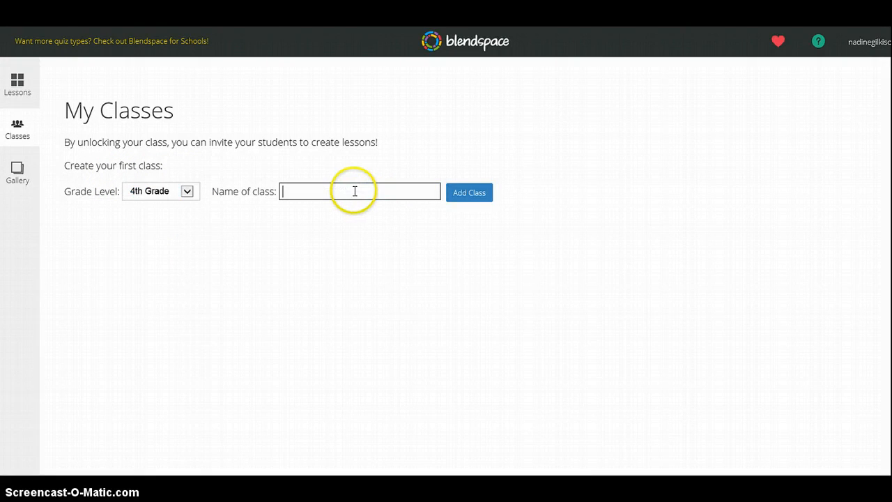
pyautogui.write('Sci')
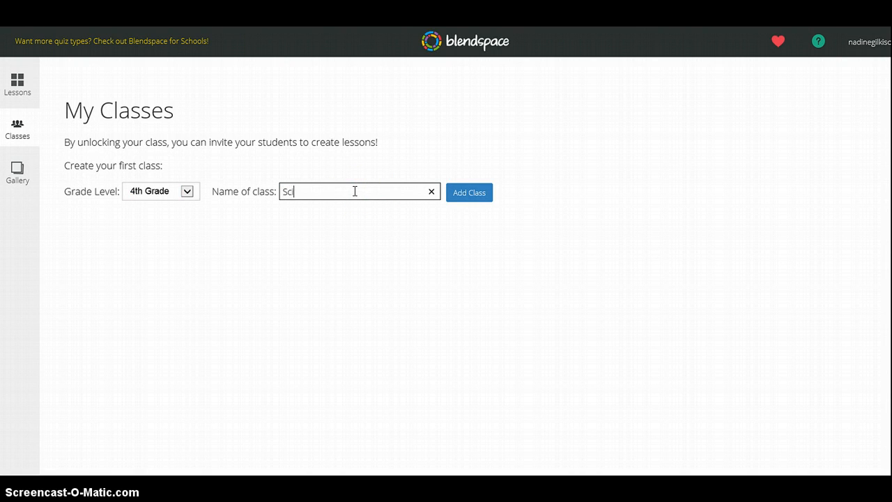
pyautogui.write('ence')
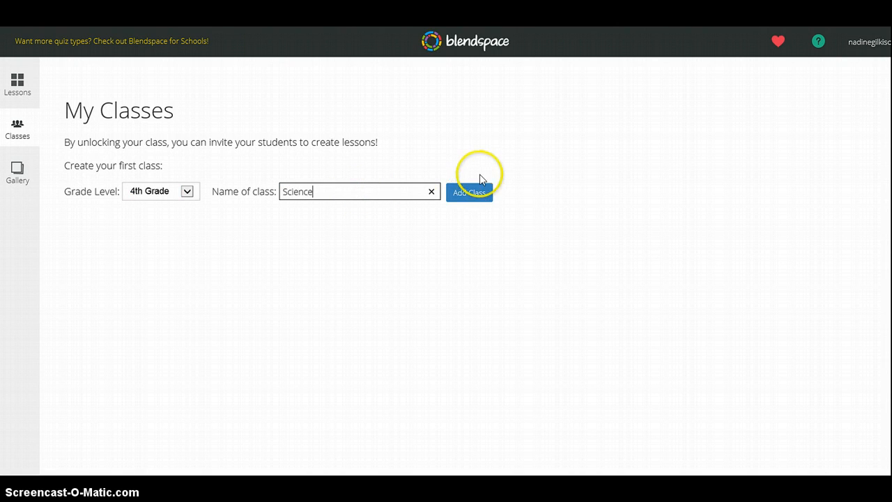
pyautogui.click(468, 193)
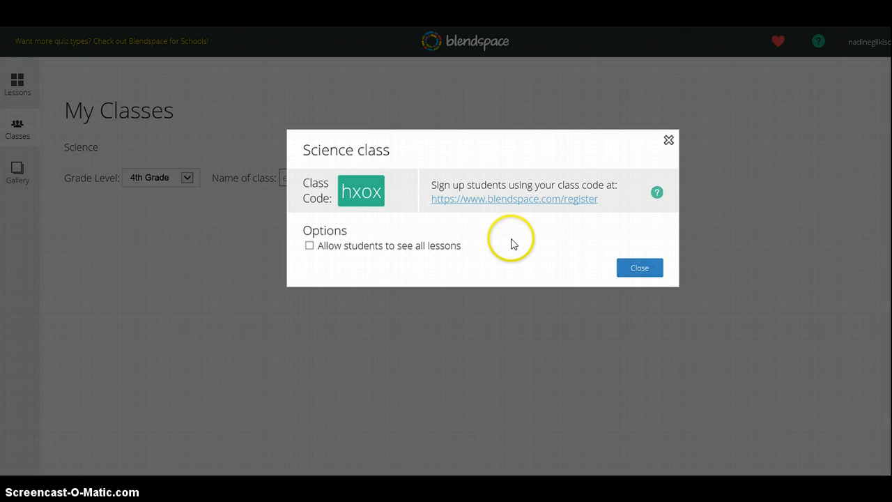
pyautogui.click(638, 269)
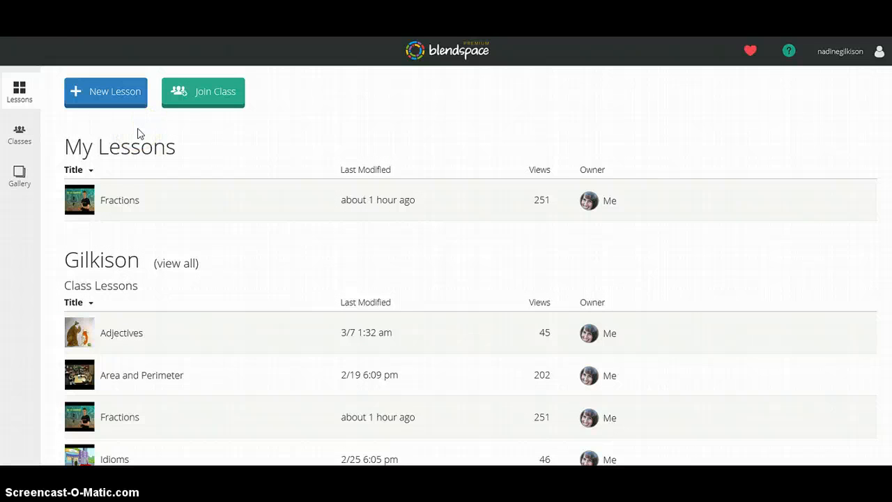
# Create a new blank lesson in the teacher's existing class instead of the personal lessons.
pyautogui.click(112, 100)
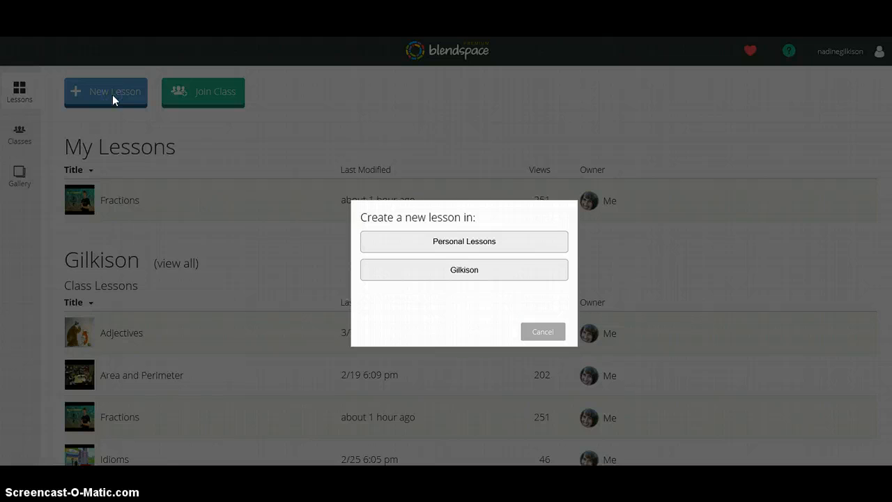
pyautogui.click(459, 275)
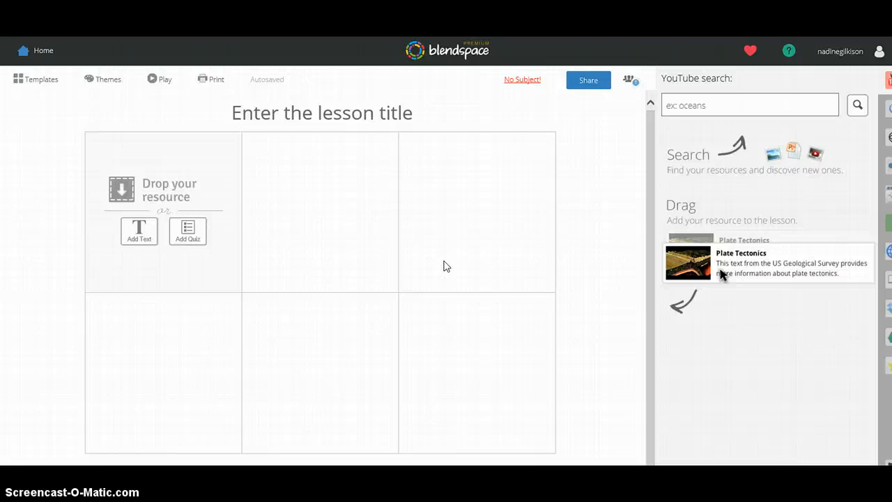
pyautogui.moveTo(443, 264)
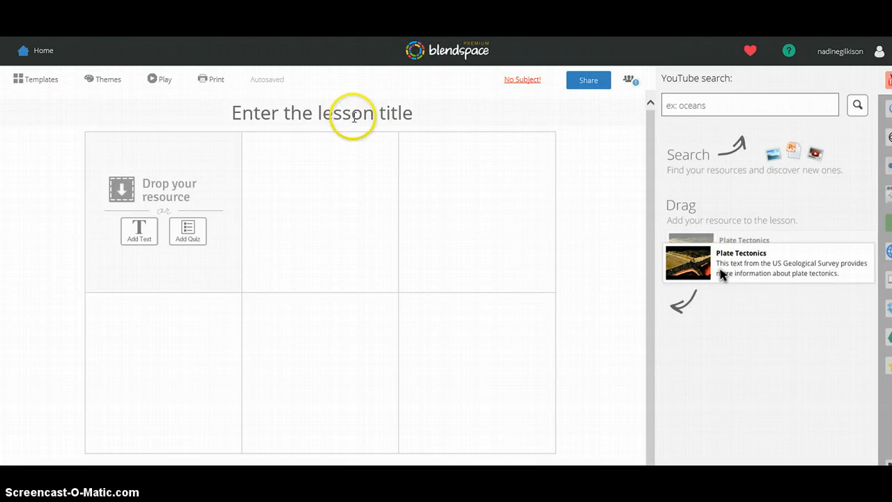
# Title the new lesson Photosynthesis.
pyautogui.click(352, 113)
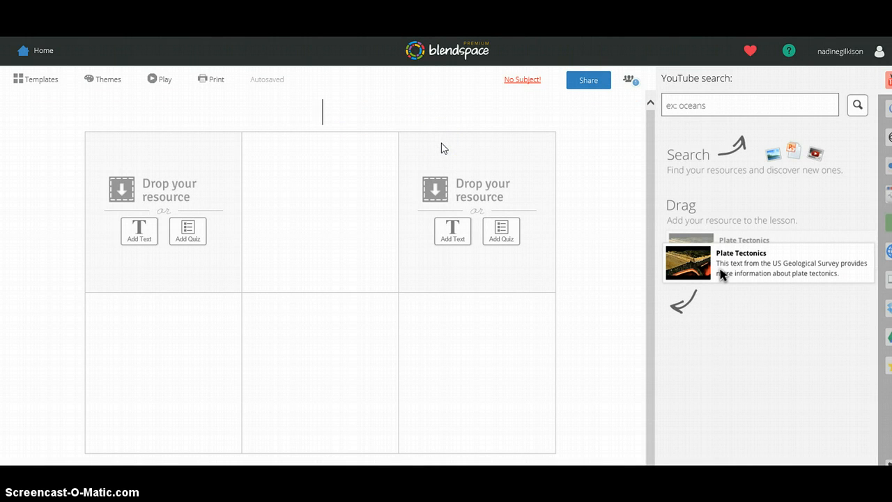
pyautogui.write('Photosyn')
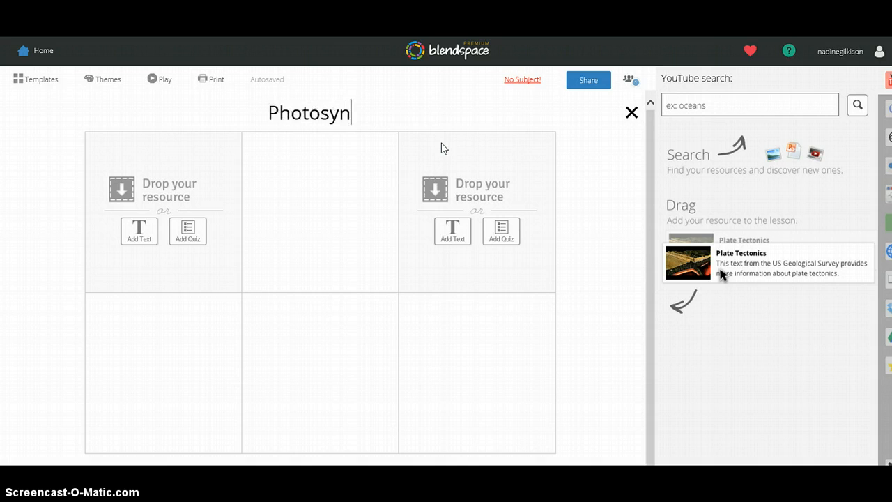
pyautogui.write('sis')
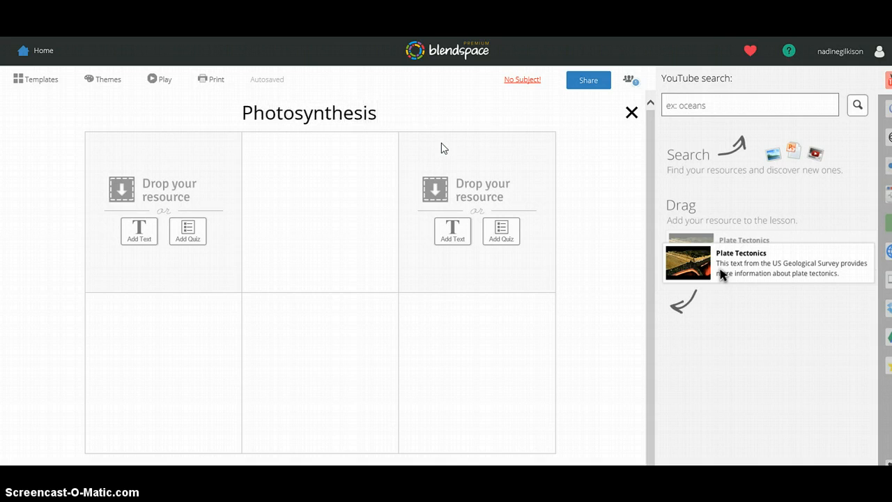
pyautogui.click(628, 255)
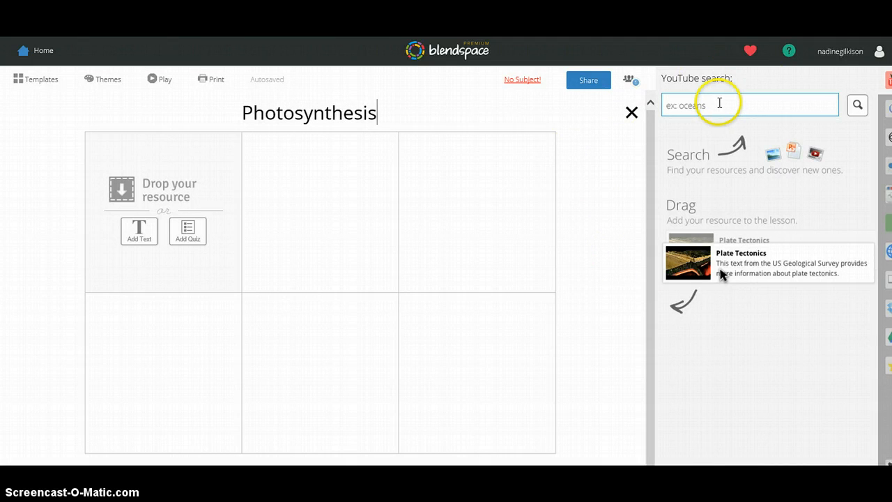
# Search YouTube for photosynthesis from the lesson's resource finder.
pyautogui.click(721, 103)
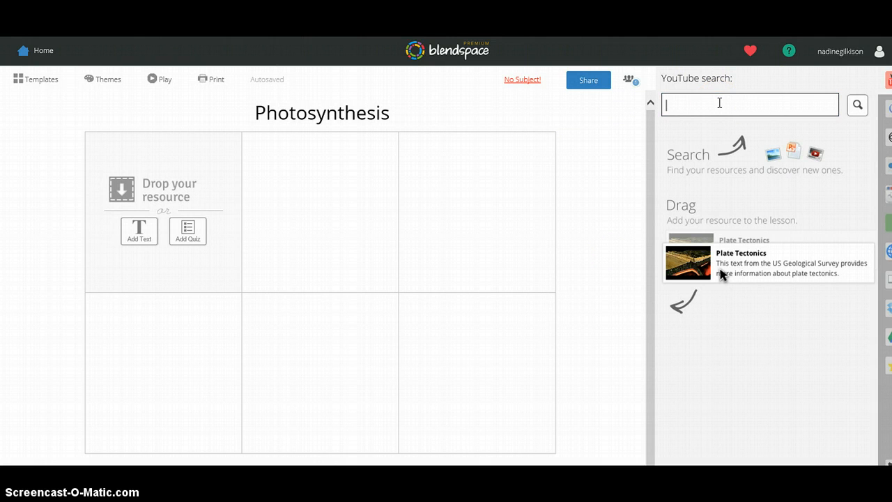
pyautogui.write('photosynthesis')
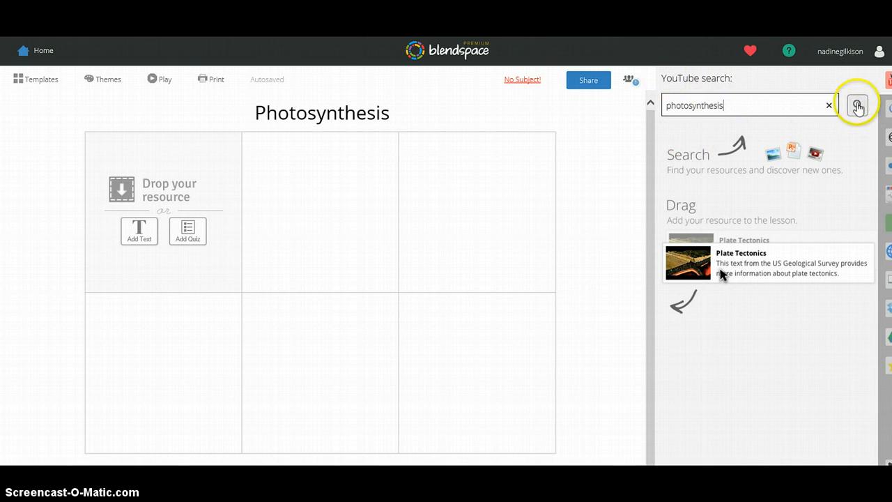
pyautogui.click(857, 105)
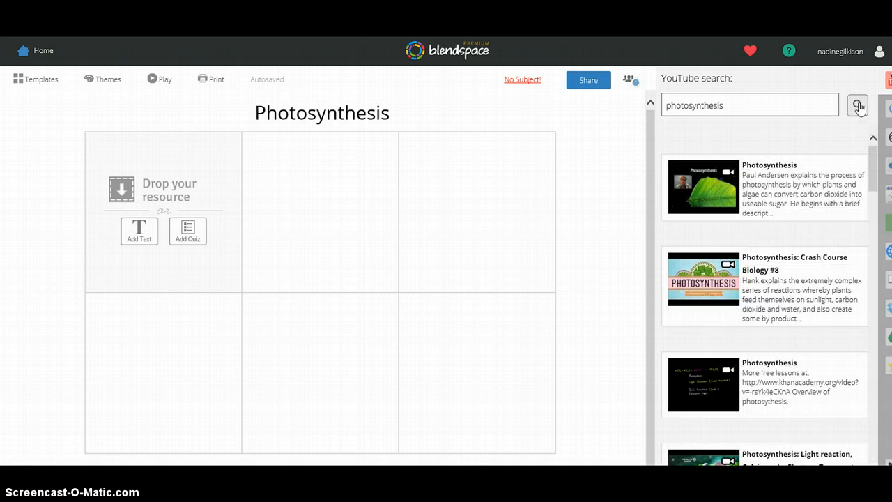
pyautogui.click(858, 106)
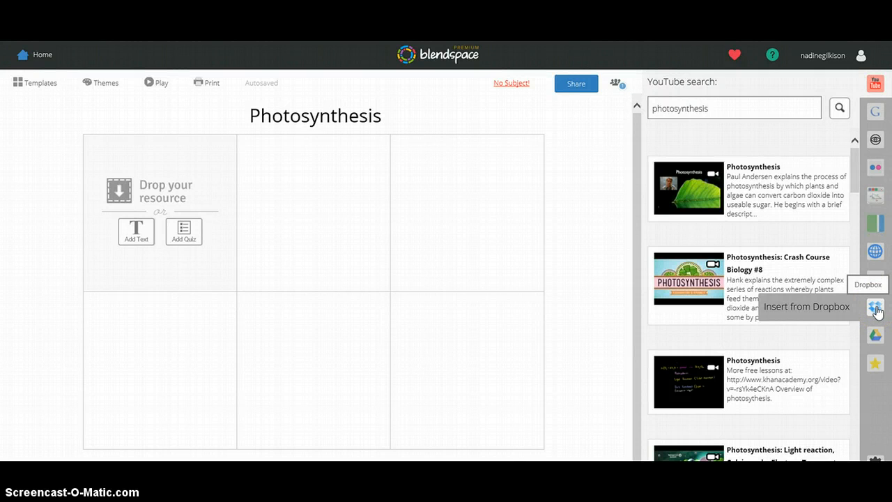
pyautogui.click(875, 337)
pyautogui.click(876, 363)
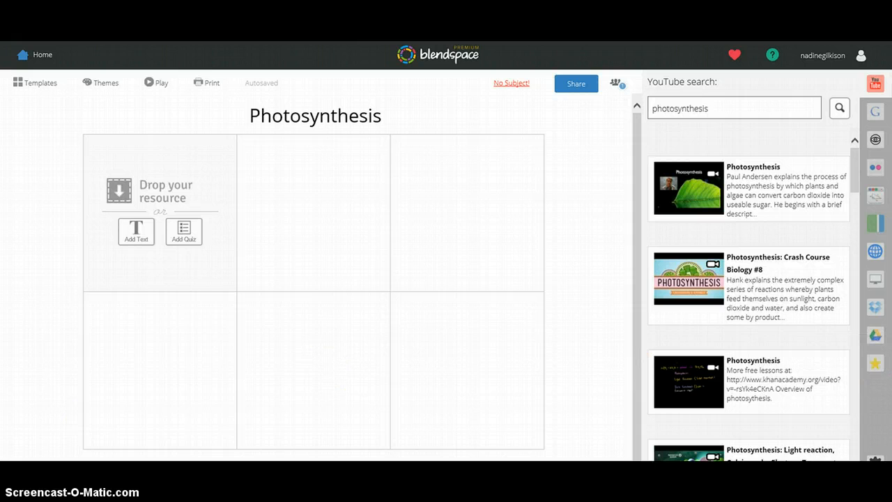
# Add the Photosynthesis Rap video from the results to the lesson and place it in the third tile.
pyautogui.scroll(-7, 816, 318)
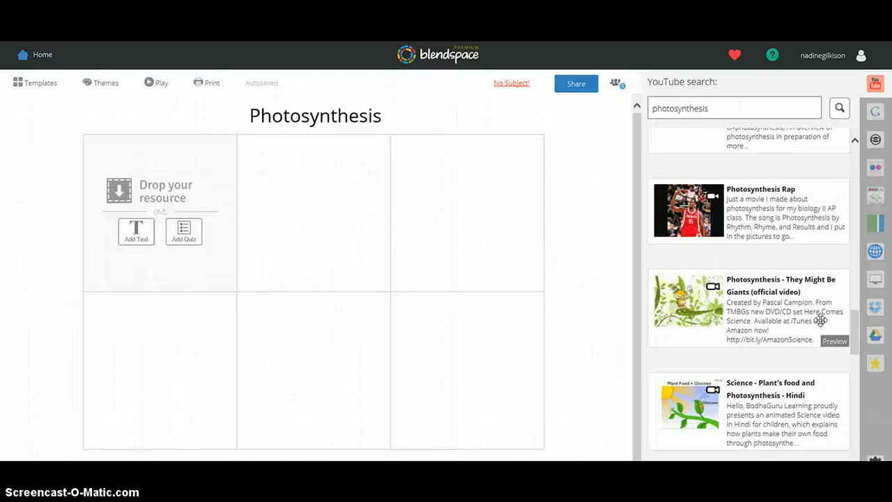
pyautogui.moveTo(821, 319); pyautogui.dragTo(818, 314)
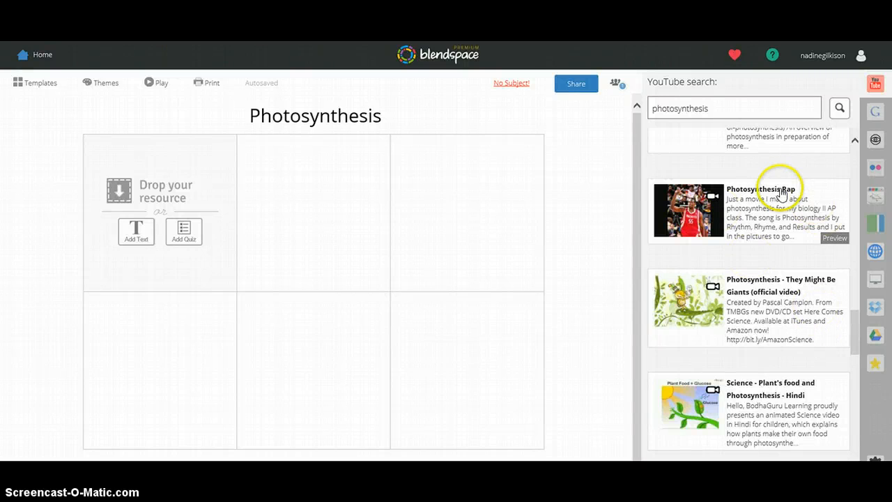
pyautogui.click(826, 194)
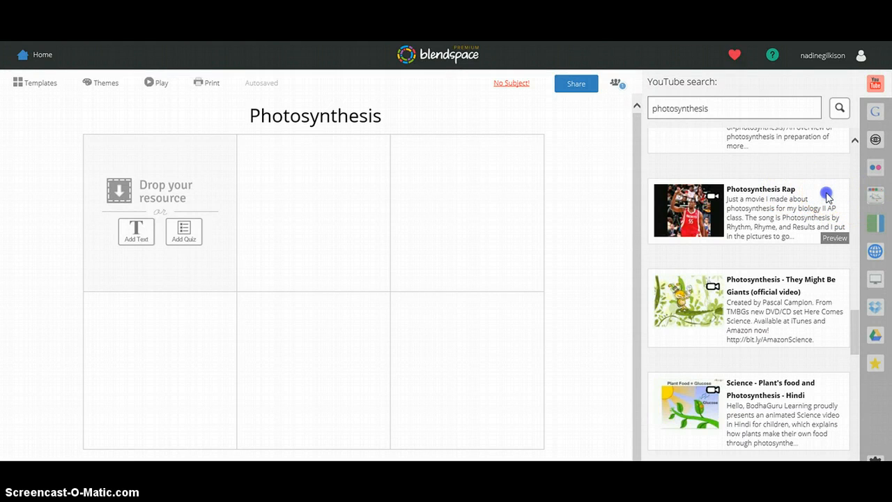
pyautogui.moveTo(825, 195); pyautogui.dragTo(281, 207)
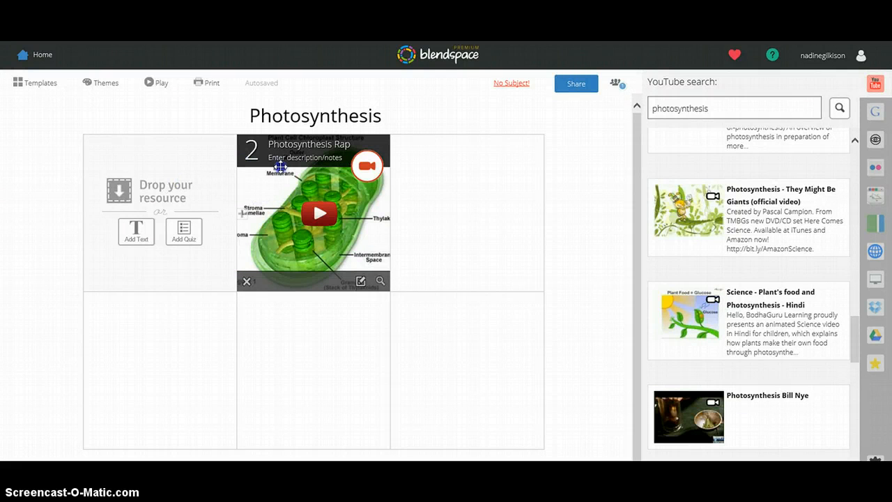
pyautogui.moveTo(272, 196); pyautogui.dragTo(414, 206)
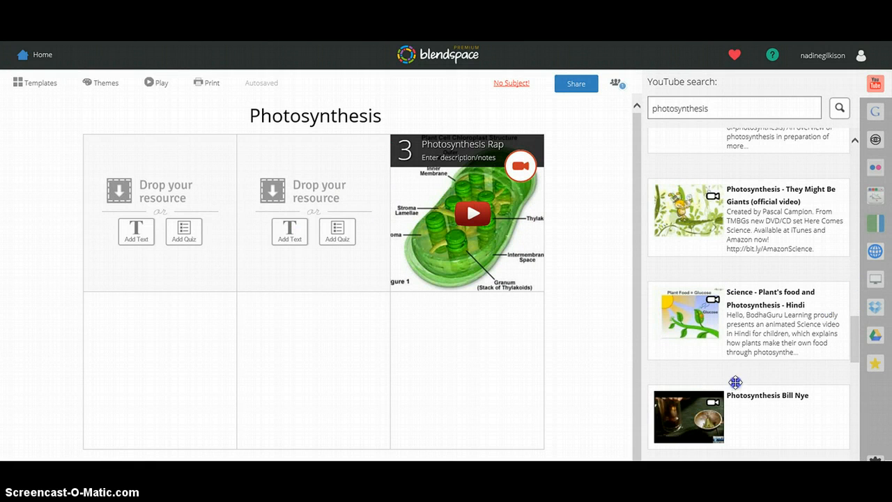
# Add the Photosynthesis Bill Nye video from the results to the lesson's second tile.
pyautogui.moveTo(764, 411)
pyautogui.moveTo(765, 411); pyautogui.dragTo(320, 246)
pyautogui.moveTo(320, 241)
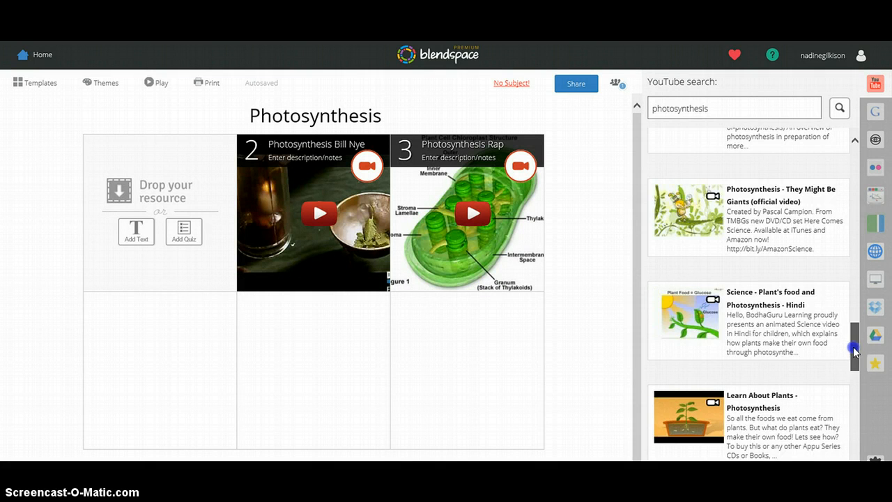
# Switch the photosynthesis search to Educreations and add the Photosynthesis video described as Living Systems Inv 3 to the first tile.
pyautogui.scroll(3, 855, 352)
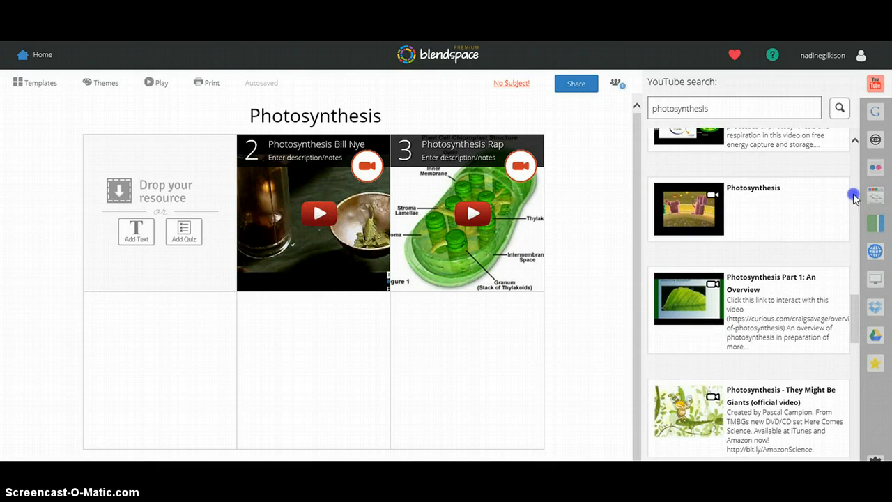
pyautogui.click(874, 195)
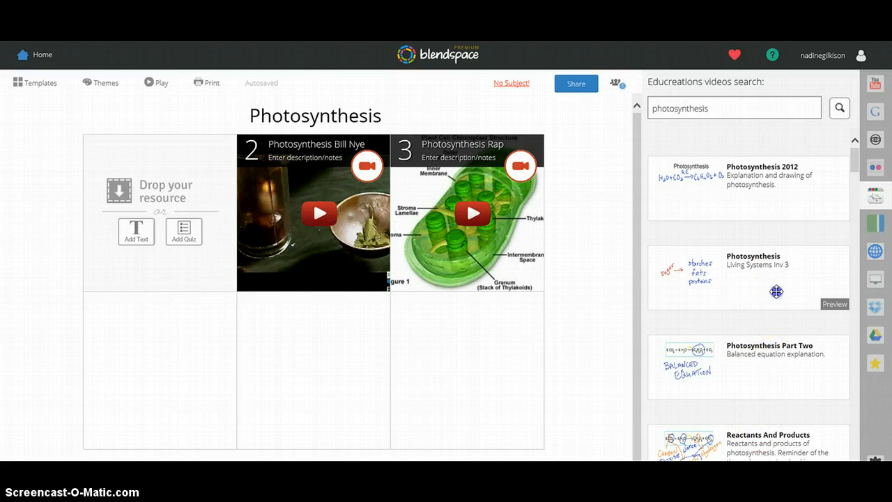
pyautogui.moveTo(179, 234); pyautogui.dragTo(180, 230)
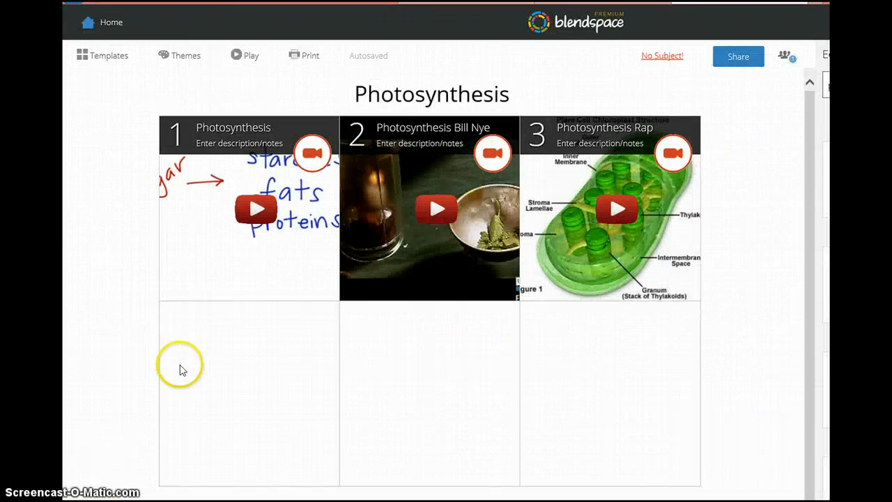
# Add a quiz in the lesson's fourth tile and give its first question a third answer choice.
pyautogui.moveTo(201, 324)
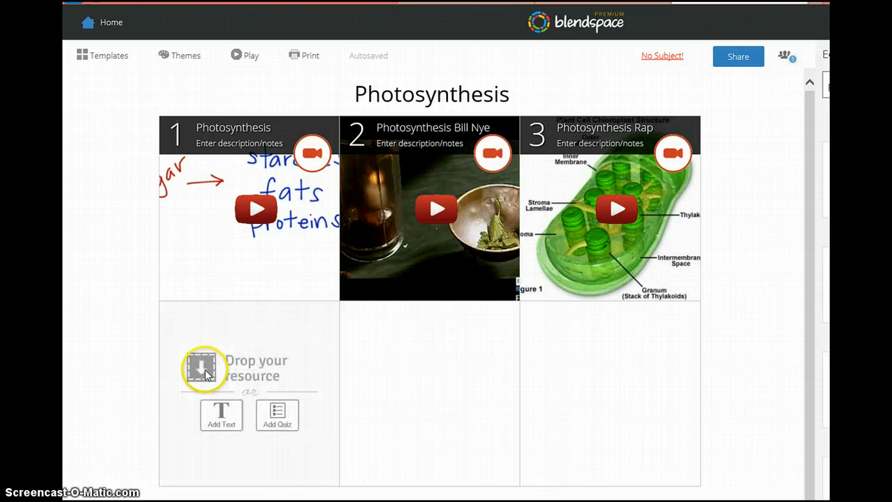
pyautogui.click(286, 413)
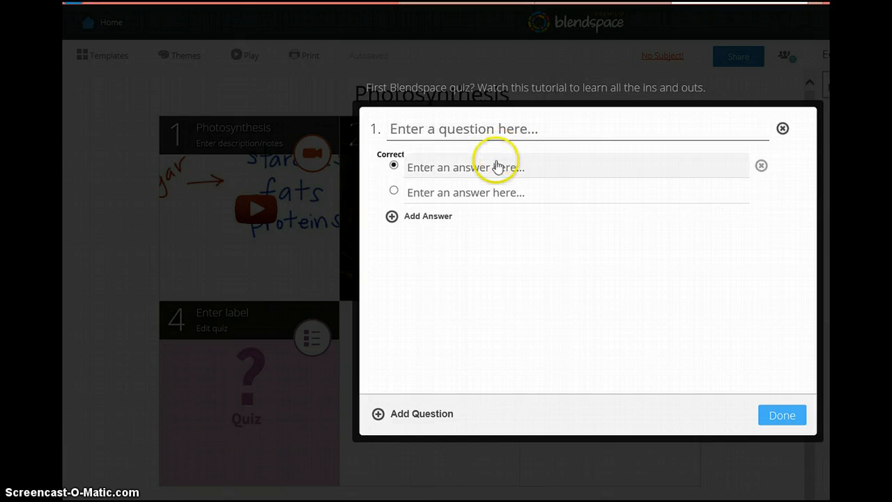
pyautogui.click(393, 217)
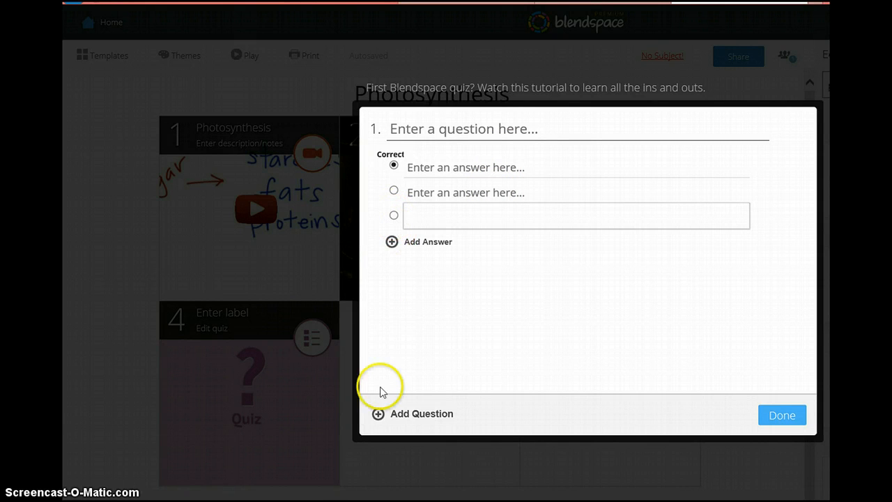
# Add more blank questions to the quiz below the first one.
pyautogui.click(378, 414)
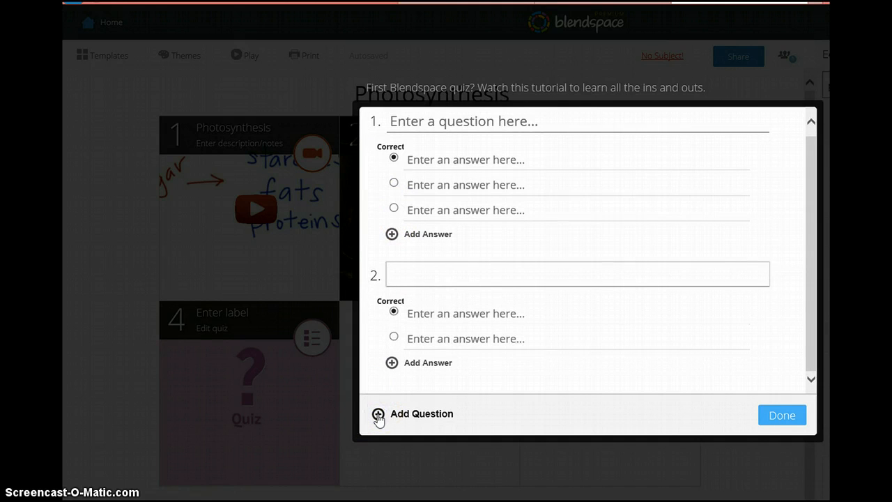
pyautogui.click(377, 414)
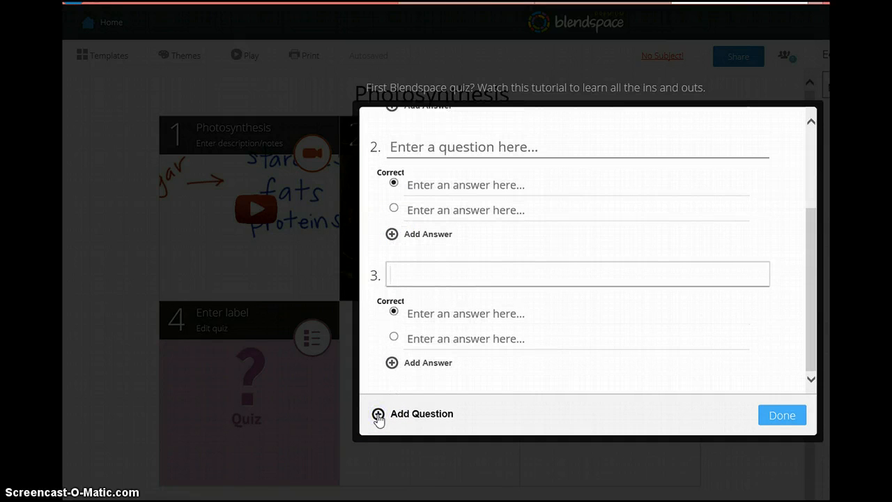
pyautogui.click(381, 415)
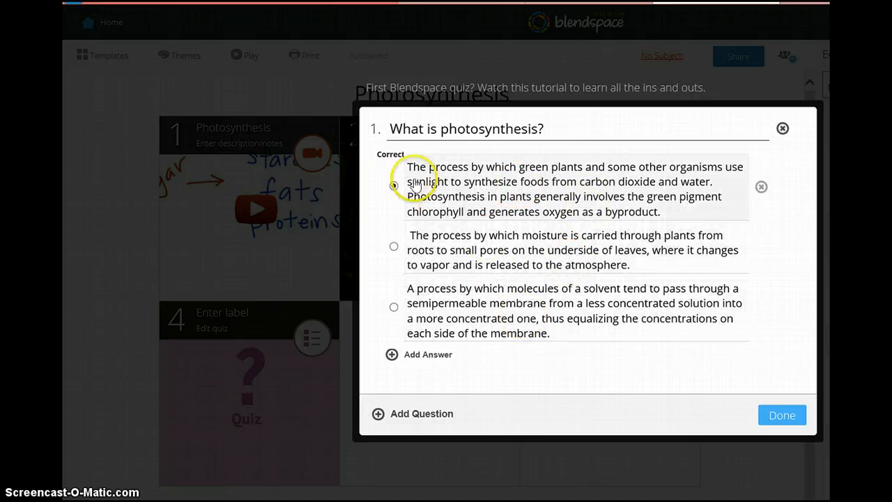
# Mark the green plants and sunlight definition as the correct answer to "What is photosynthesis?" and finish the quiz.
pyautogui.click(394, 185)
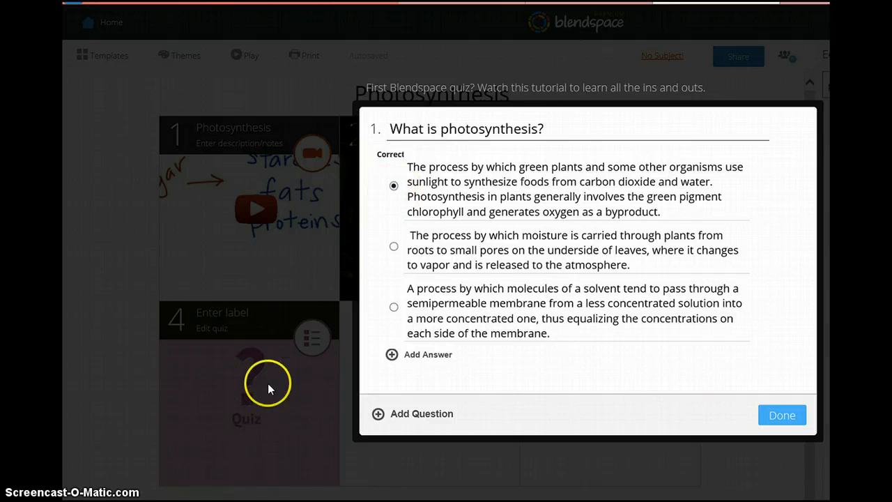
pyautogui.click(793, 414)
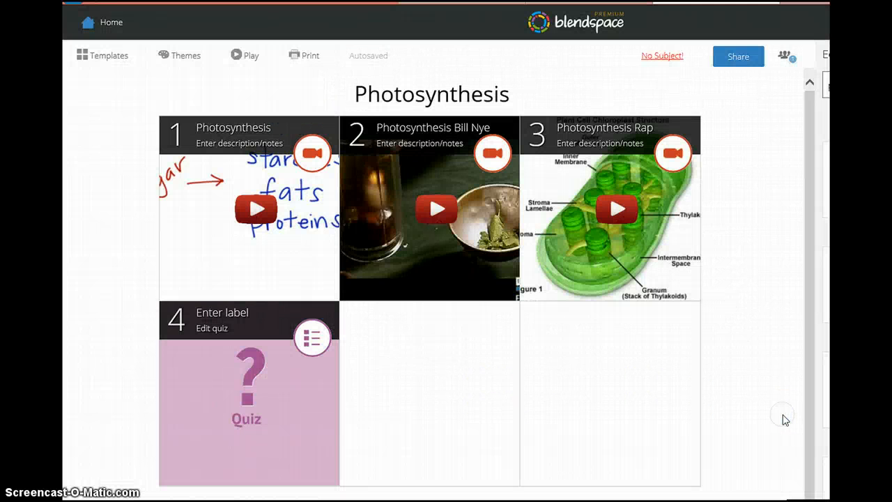